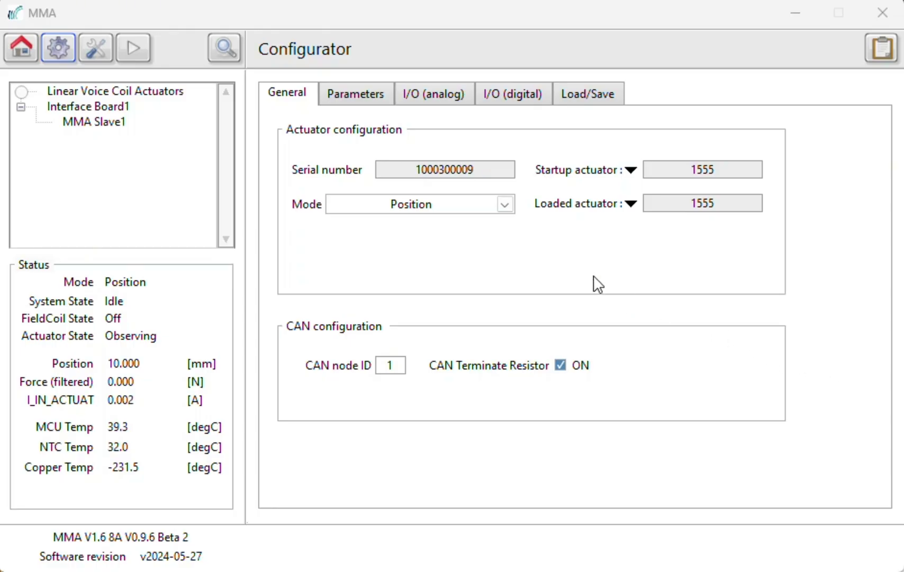
# Switch the actuator mode to Force control and confirm the mode change
pyautogui.click(505, 205)
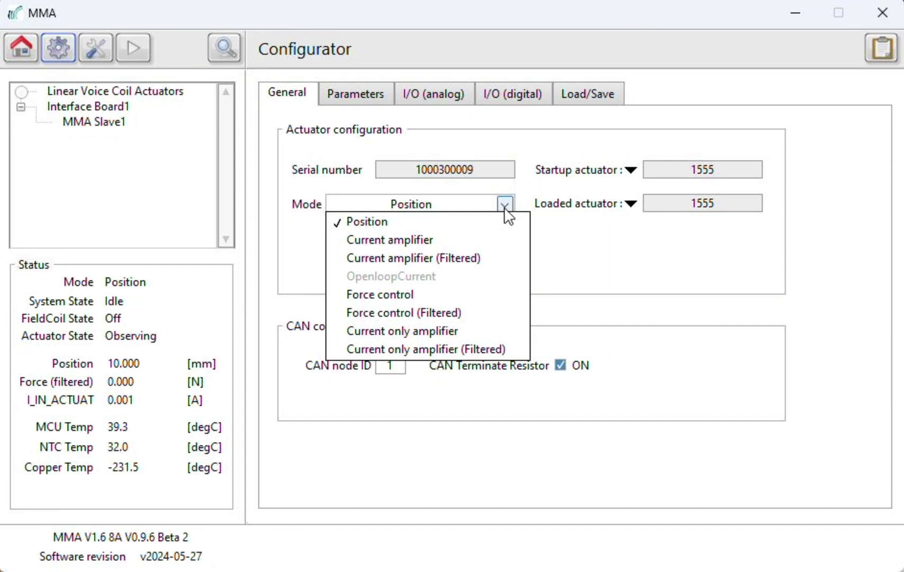
pyautogui.click(465, 294)
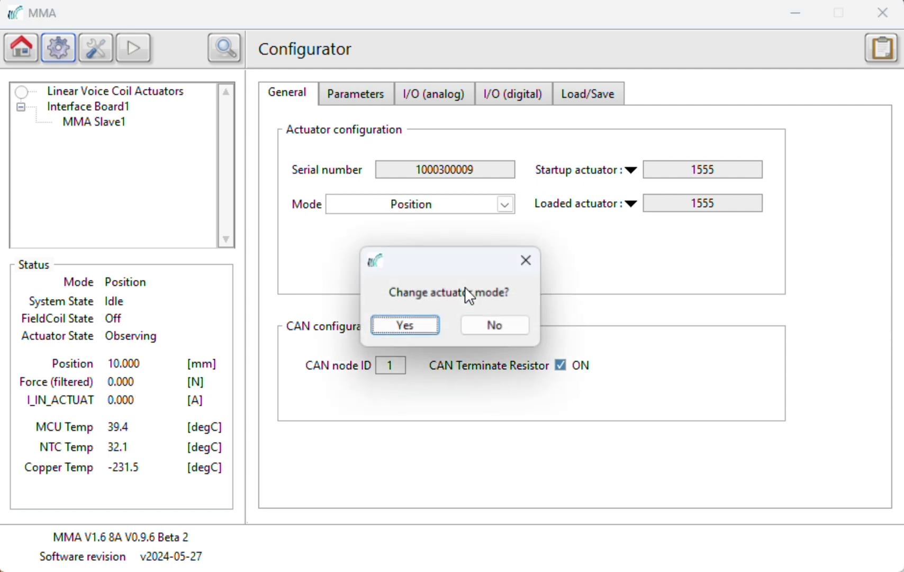
pyautogui.click(429, 322)
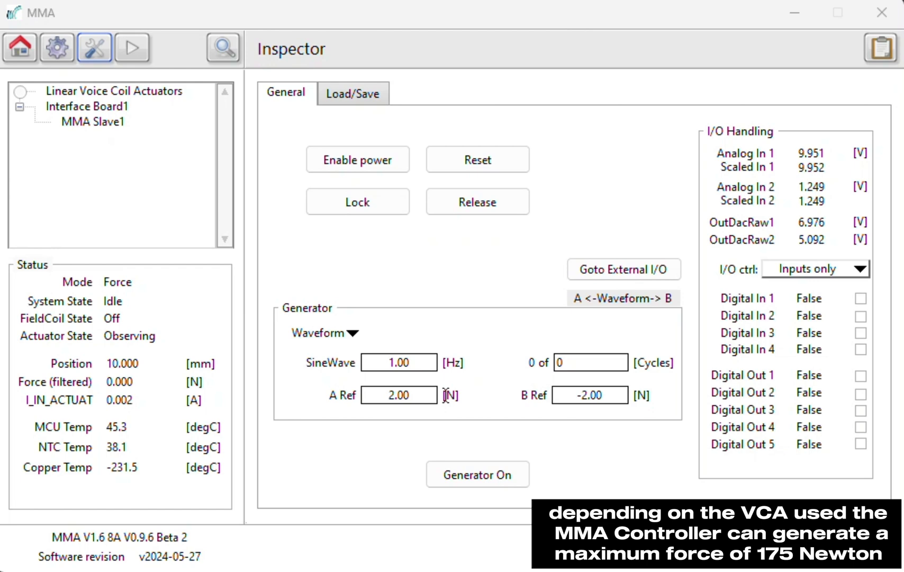
# Change the sine references from ±2 N to A Ref 1 N and B Ref -1 N
pyautogui.moveTo(431, 396); pyautogui.dragTo(381, 395)
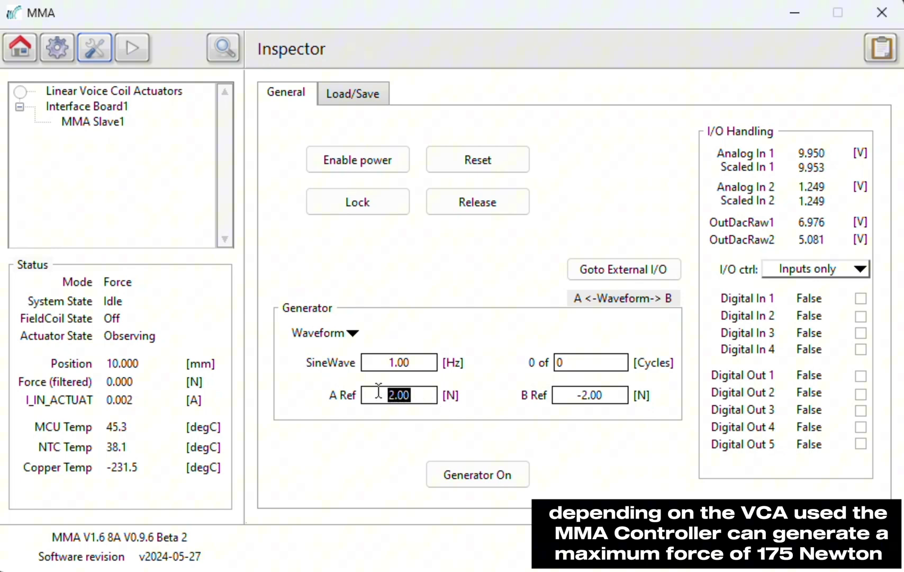
pyautogui.write('1')
pyautogui.press('Return')
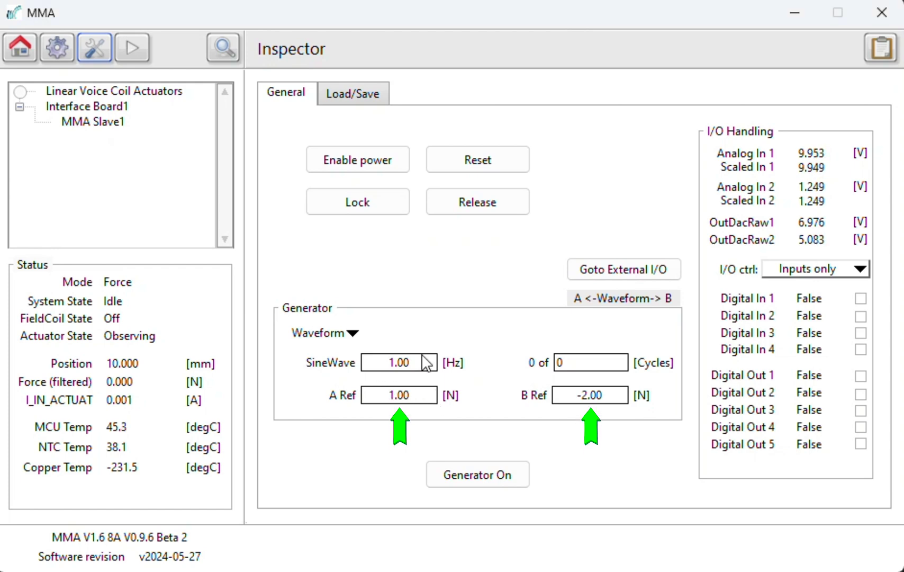
pyautogui.moveTo(601, 396); pyautogui.dragTo(535, 408)
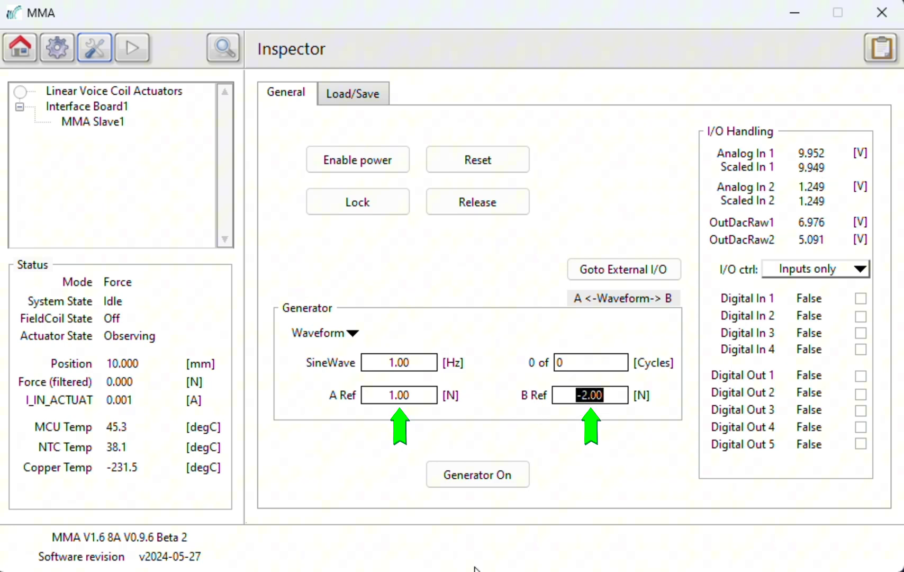
pyautogui.press('BackSpace')
pyautogui.write('-1')
pyautogui.press('Return')
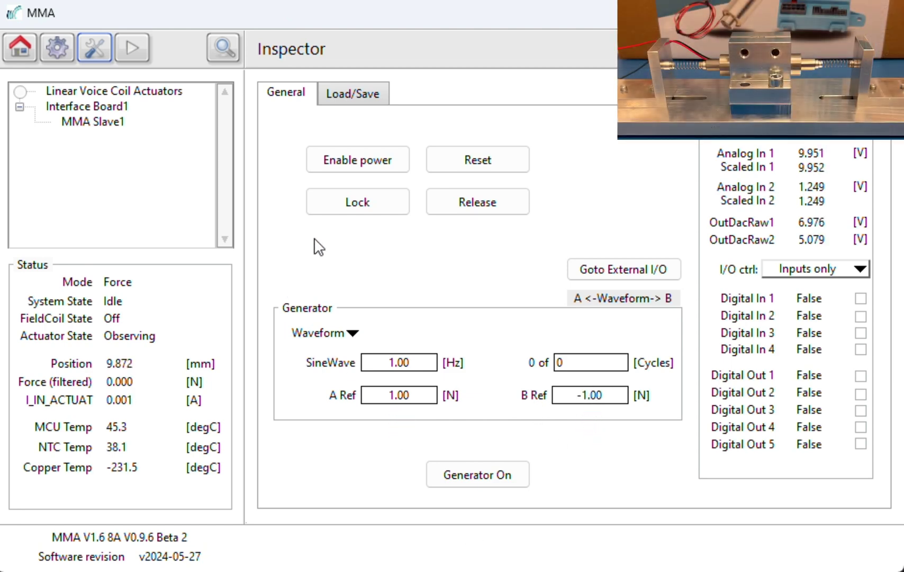
# Enable actuator power and lock the force control loop
pyautogui.click(371, 149)
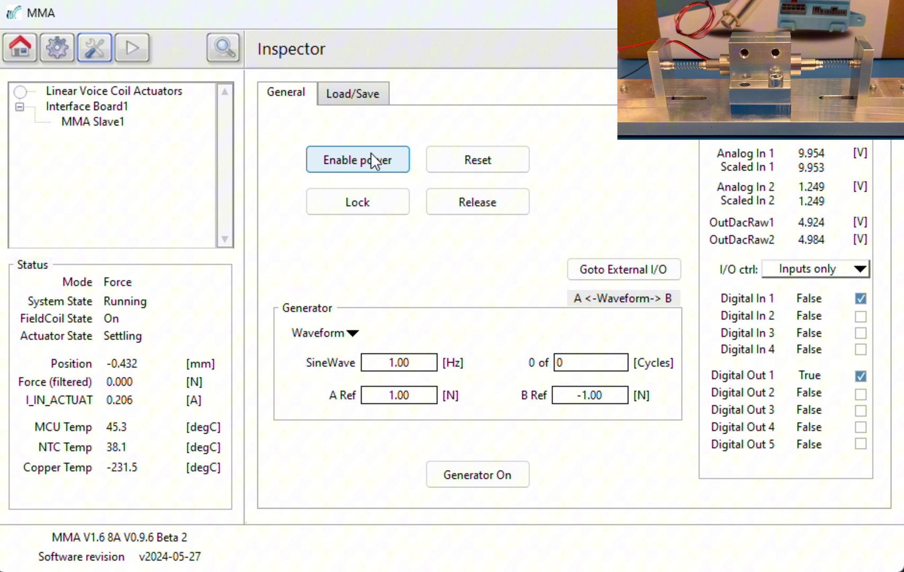
pyautogui.click(367, 203)
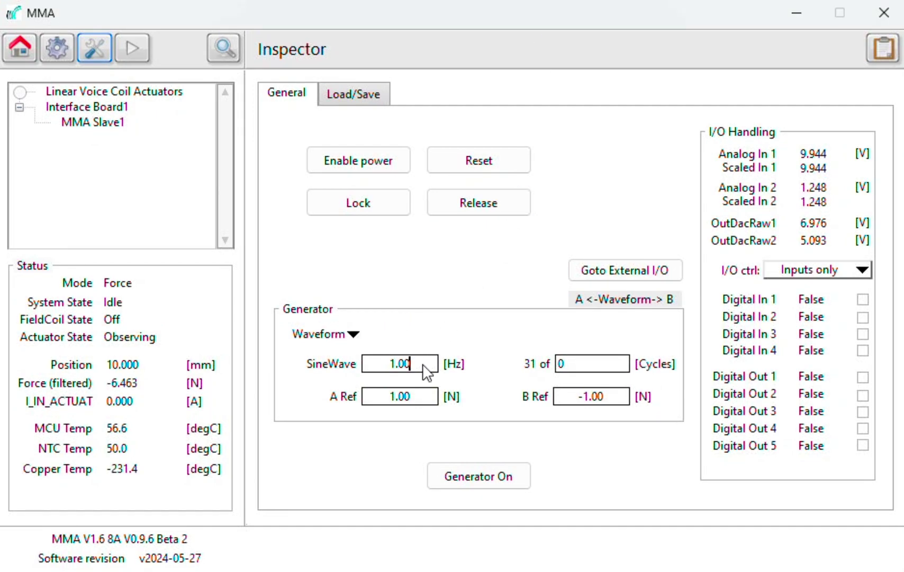
# Set the sine frequency to 2 Hz, enable power, lock, and start the generator
pyautogui.moveTo(426, 365); pyautogui.dragTo(372, 362)
pyautogui.write('2')
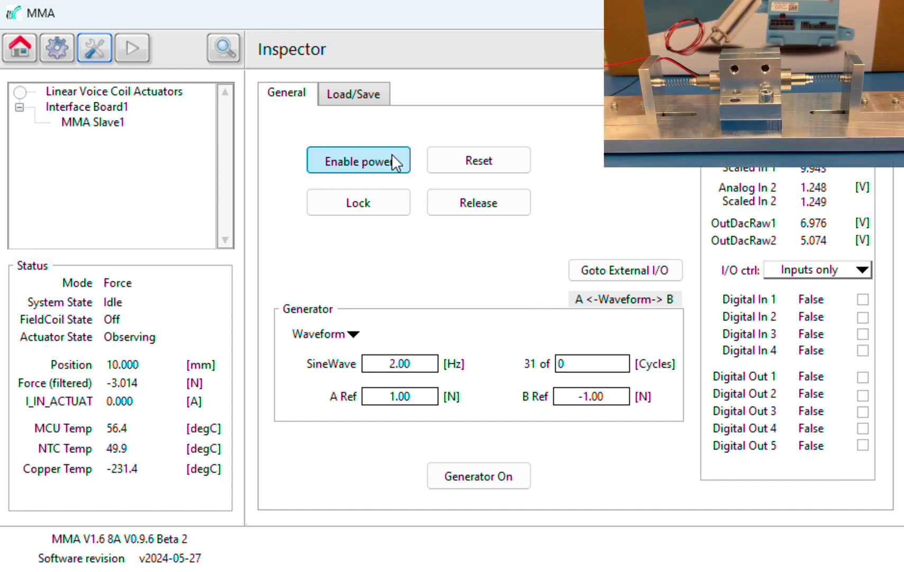
pyautogui.click(392, 158)
pyautogui.click(391, 193)
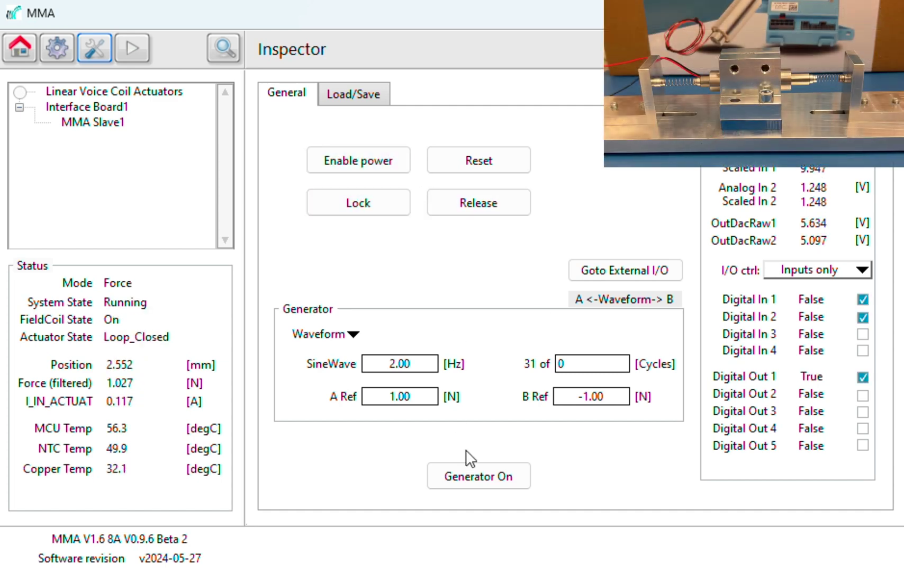
pyautogui.click(470, 464)
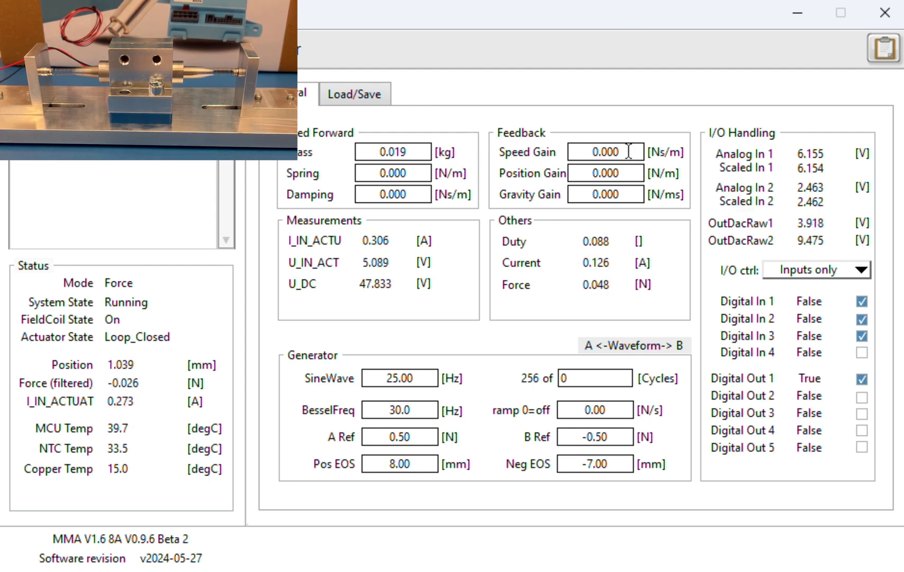
# Set the Tuner's Speed Gain to 2 Ns/m during the run
pyautogui.moveTo(632, 152); pyautogui.dragTo(559, 150)
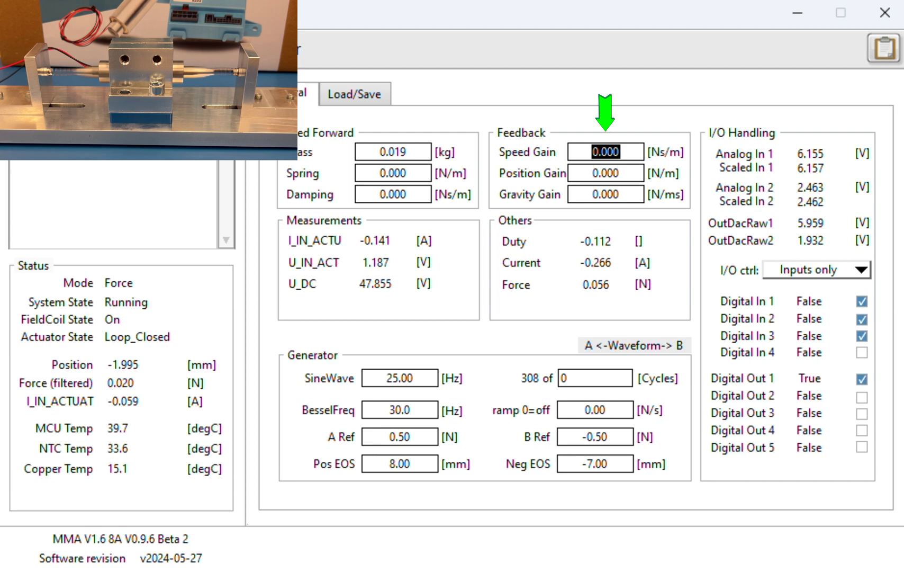
pyautogui.write('2')
pyautogui.press('Return')
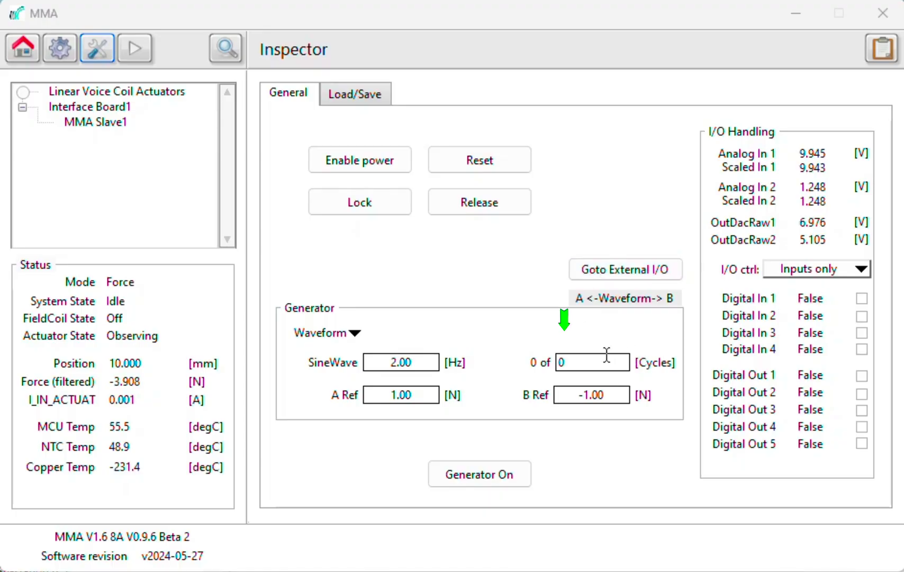
# Set Cycles to 10, then enable power, lock, and start the generator
pyautogui.doubleClick(607, 354)
pyautogui.write('10')
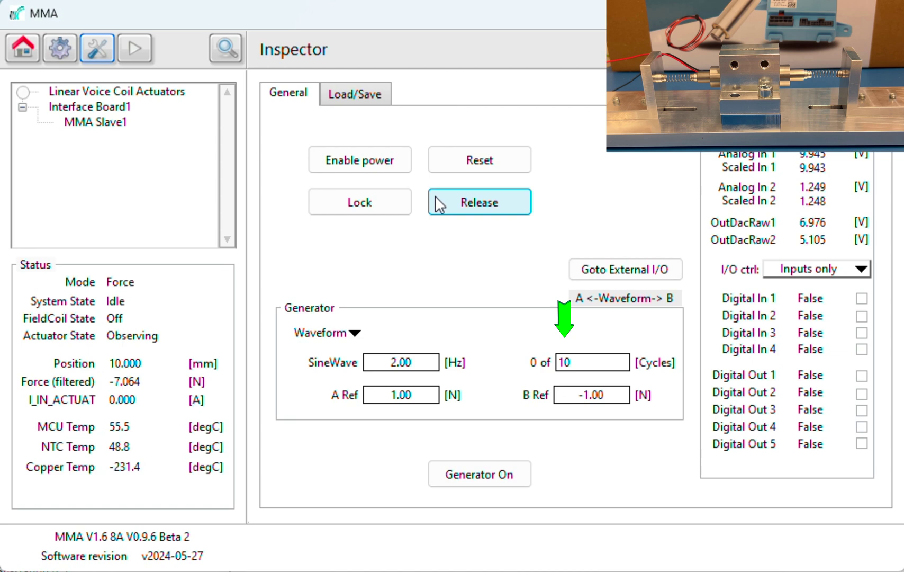
pyautogui.click(365, 161)
pyautogui.click(369, 205)
pyautogui.click(495, 481)
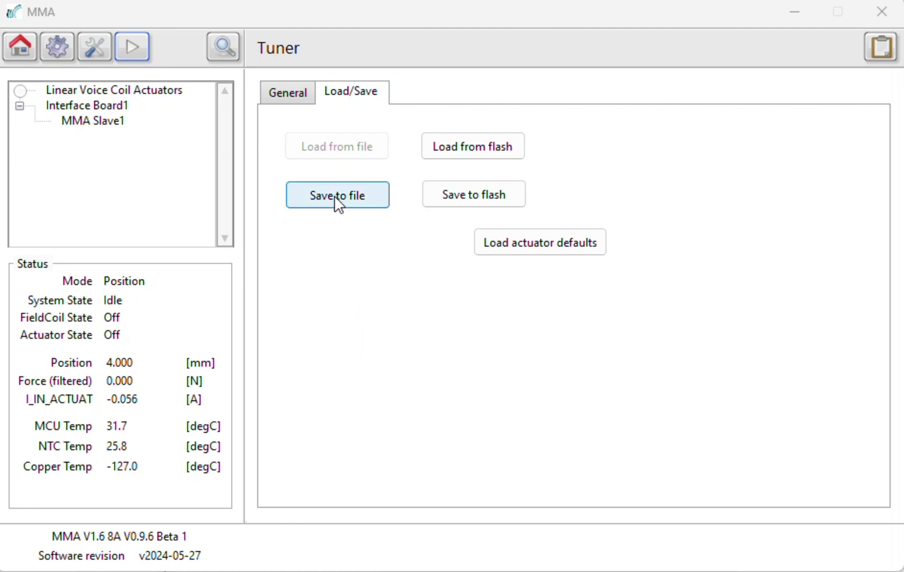
# Save the actuator settings to flash memory, answering Yes to the confirmation
pyautogui.click(479, 192)
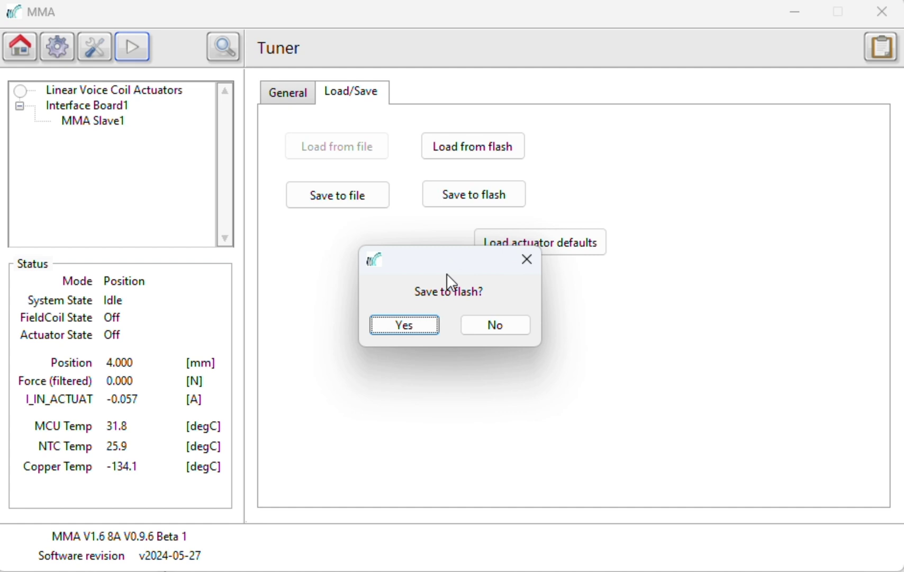
pyautogui.click(430, 325)
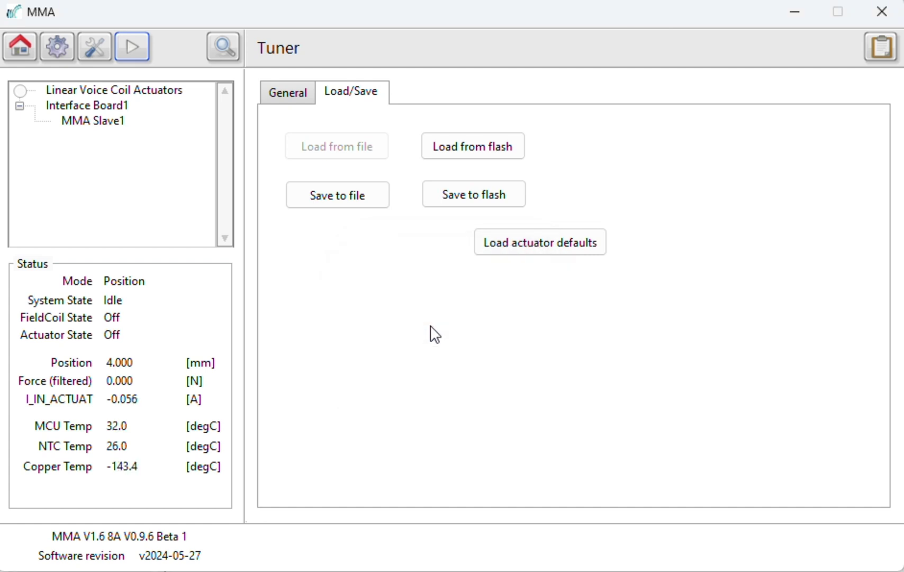